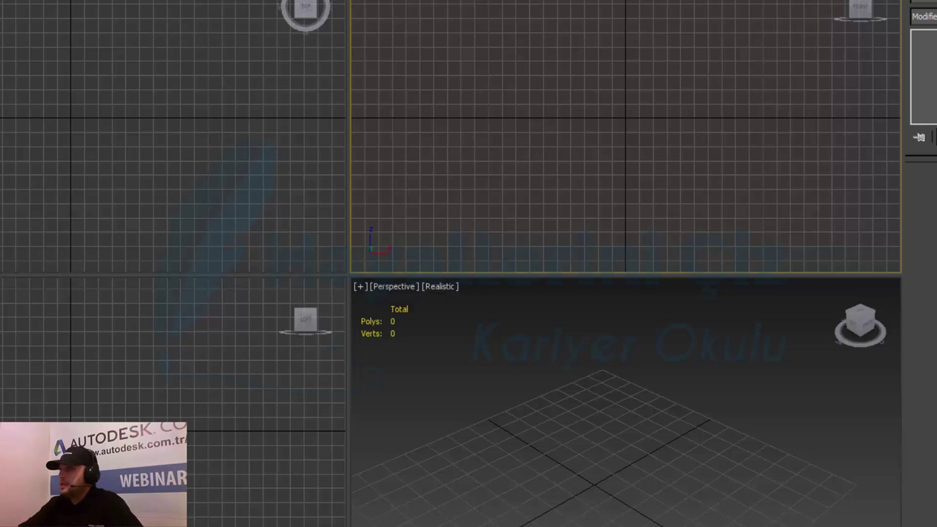
Step: Drag out a large Teapot in the Top viewport, then maximize the Perspective viewport
click(920, 3)
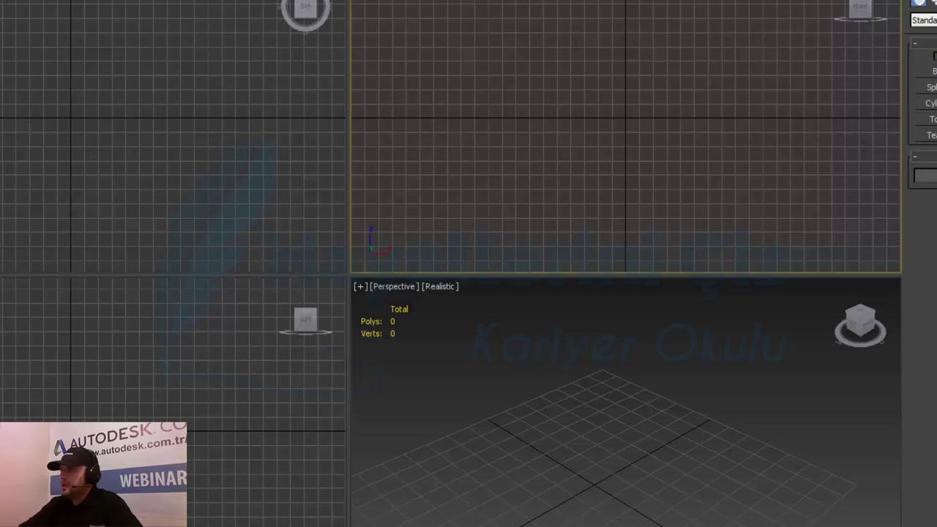
click(928, 135)
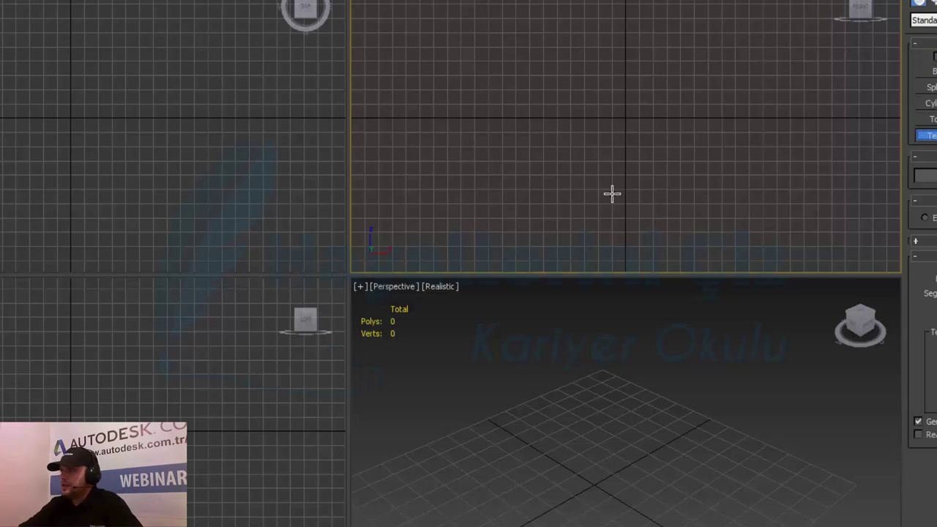
click(29, 83)
drag(108, 133, 107, 136)
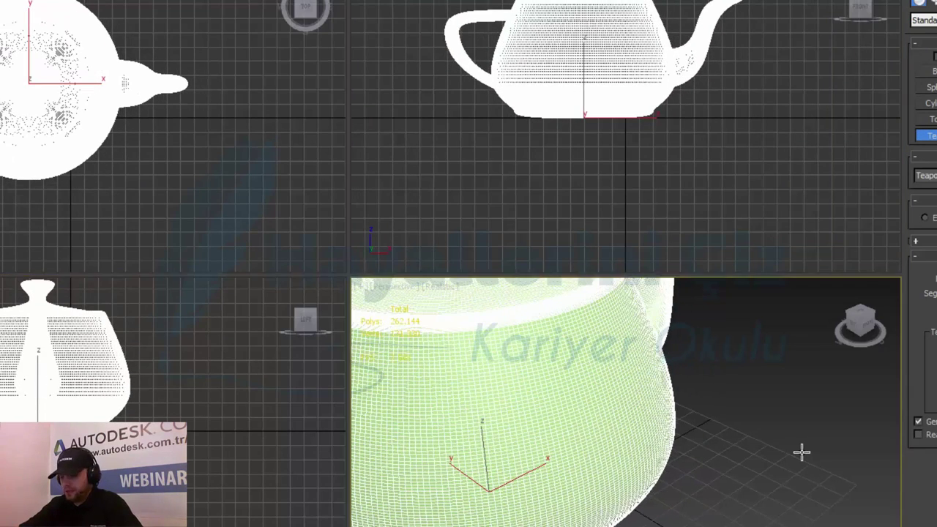
scroll(802, 451, down, 4)
key(alt+w)
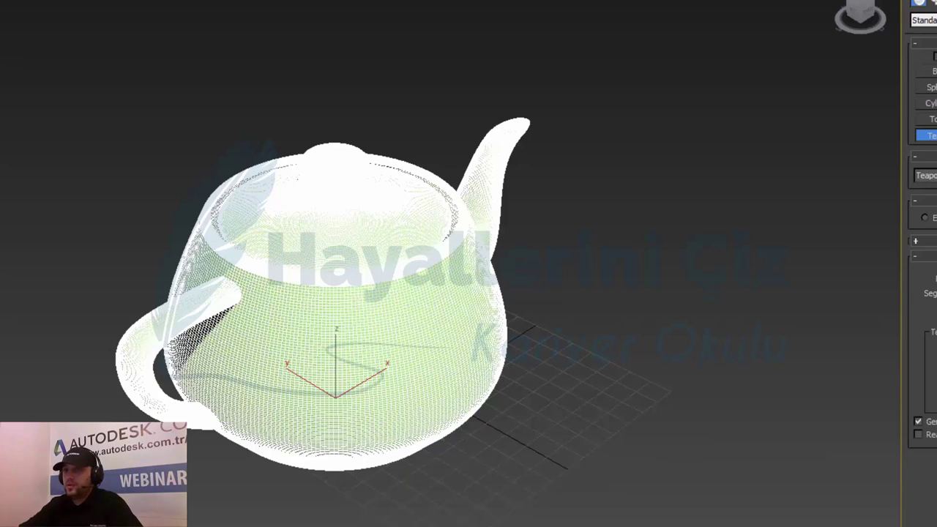
Step: Reselect the teapot in the Modify panel and expand its Modifier List
key(w)
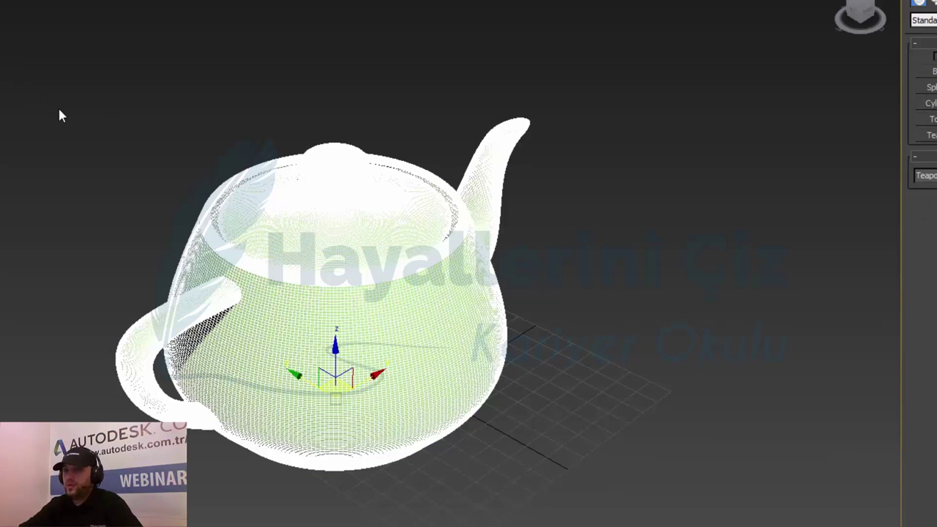
click(924, 3)
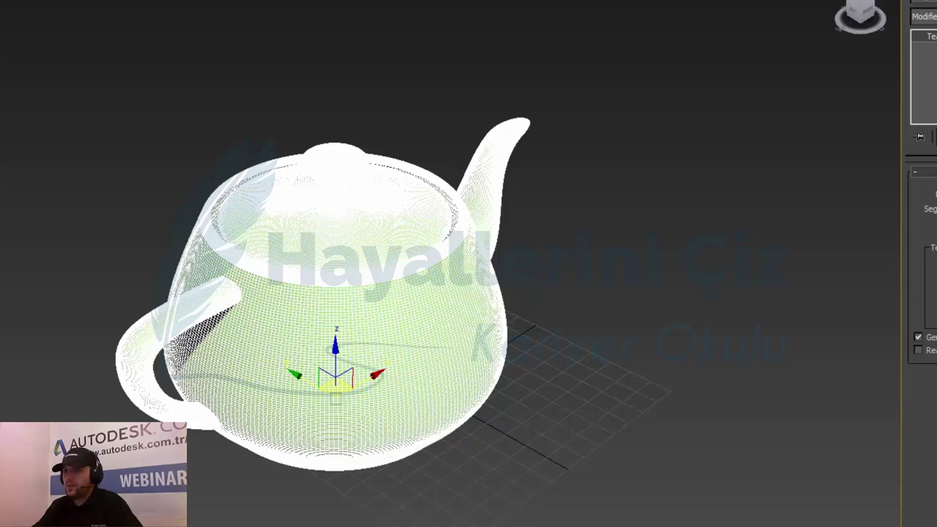
click(661, 315)
click(496, 365)
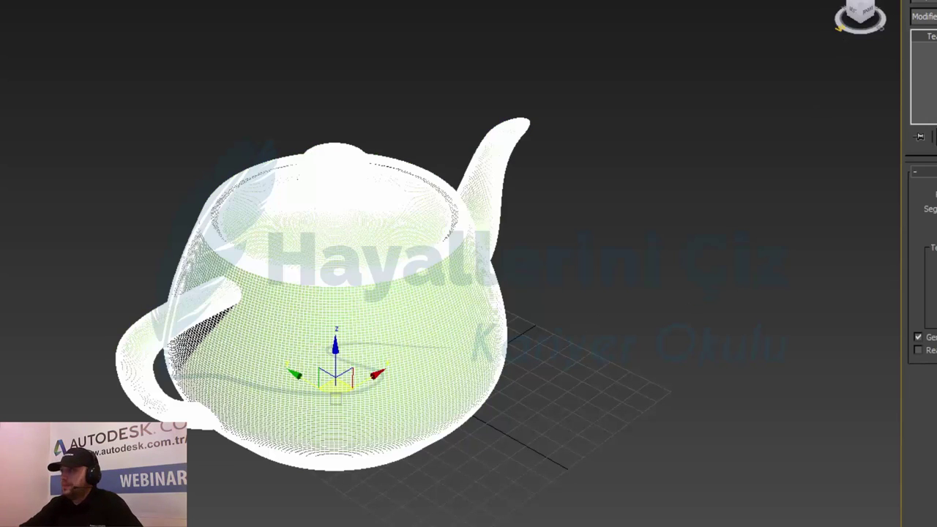
click(924, 16)
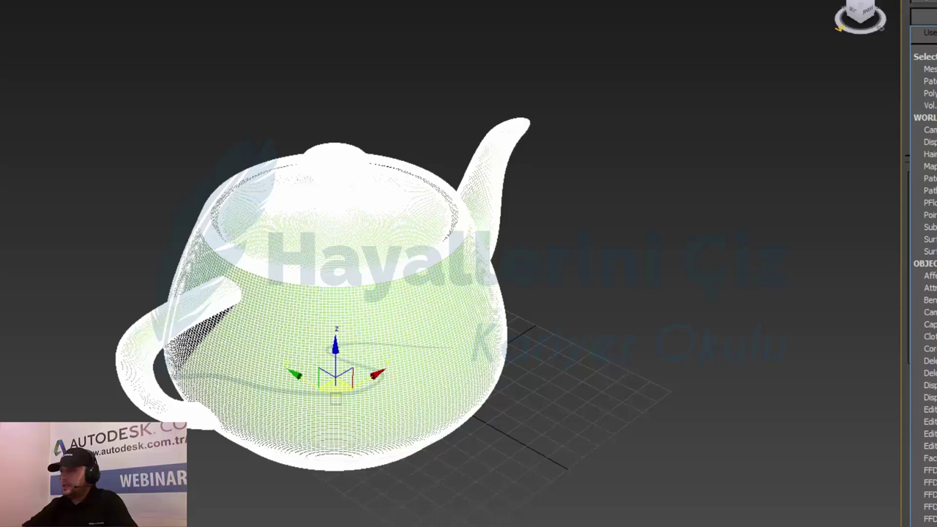
Step: Add the MultiRes modifier to the teapot by typing 'mu' in the Modifier List
text(mu)
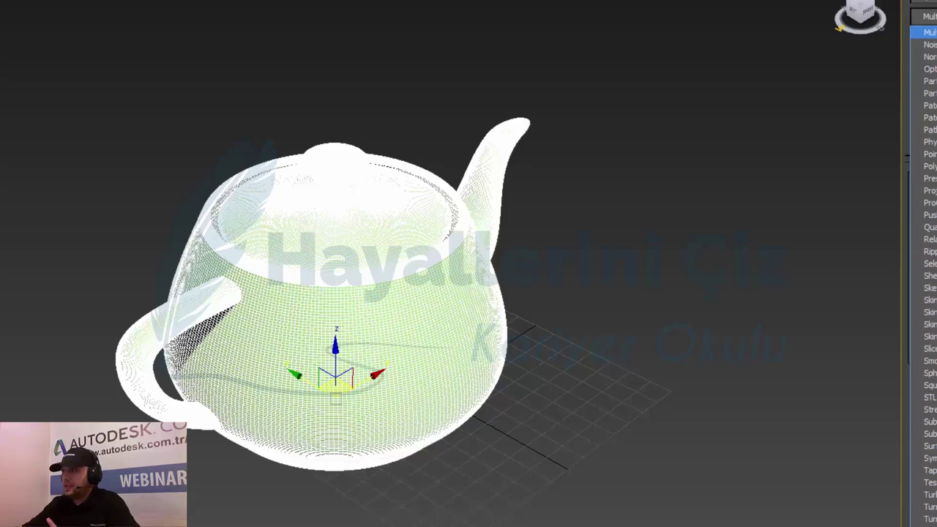
key(Return)
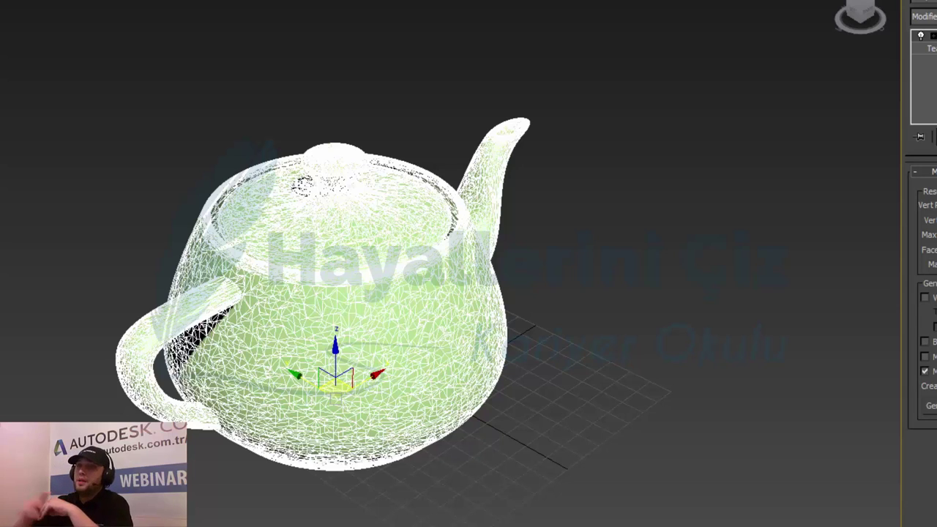
click(625, 182)
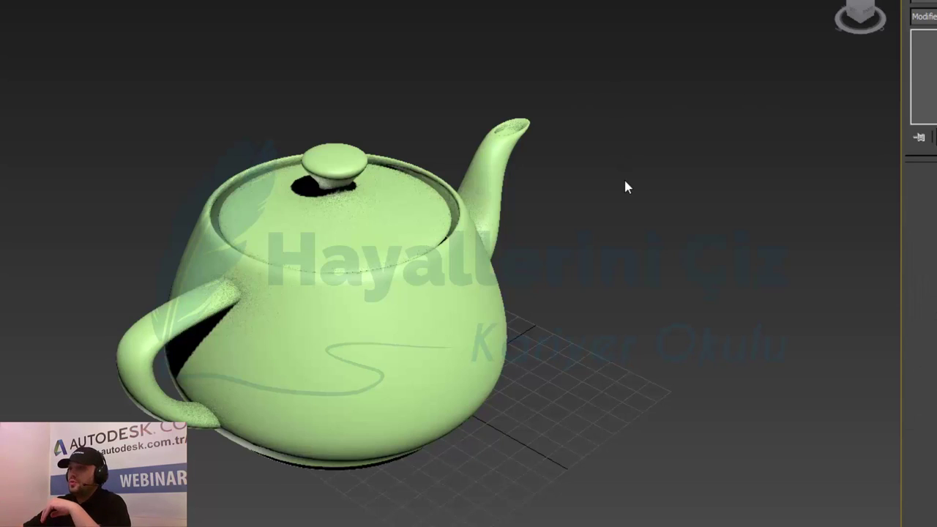
click(414, 235)
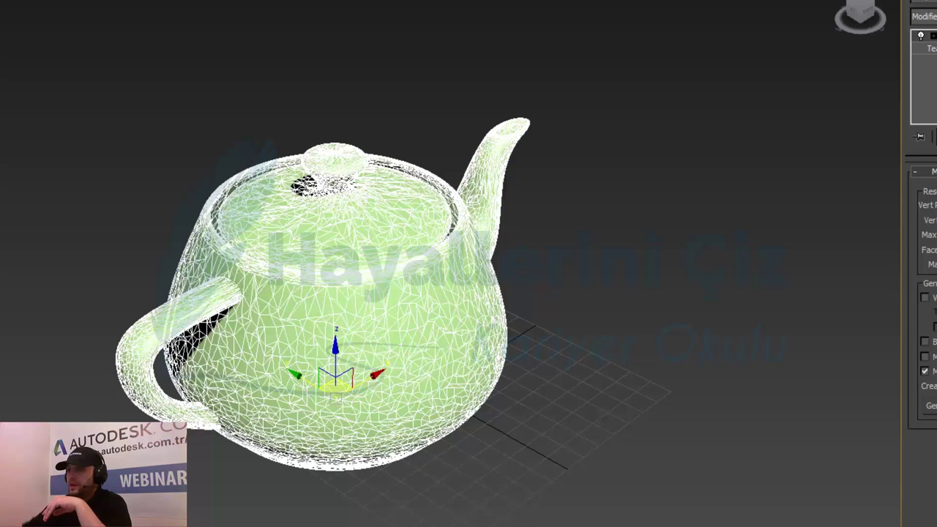
click(769, 205)
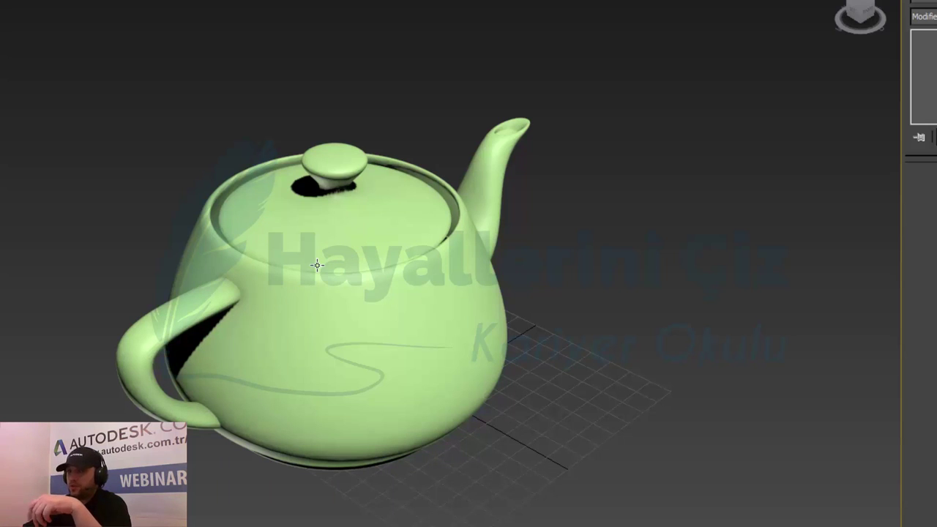
click(316, 265)
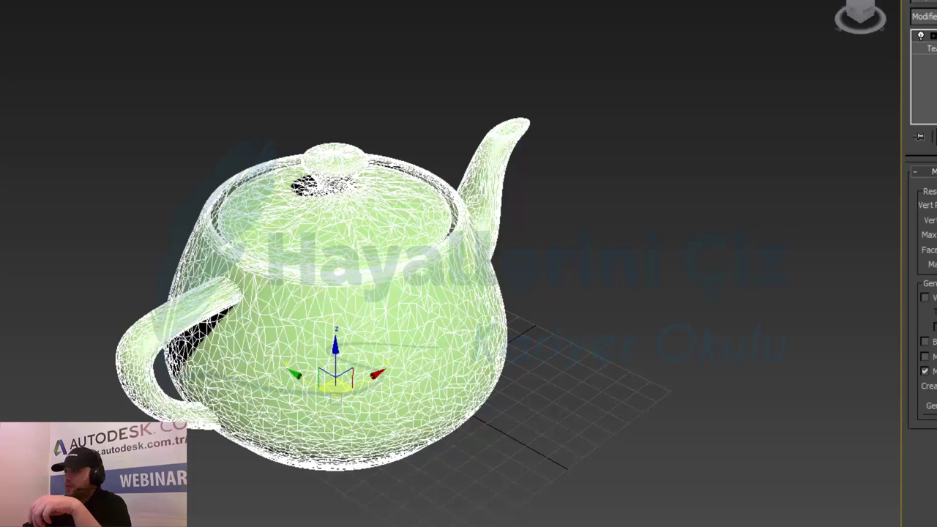